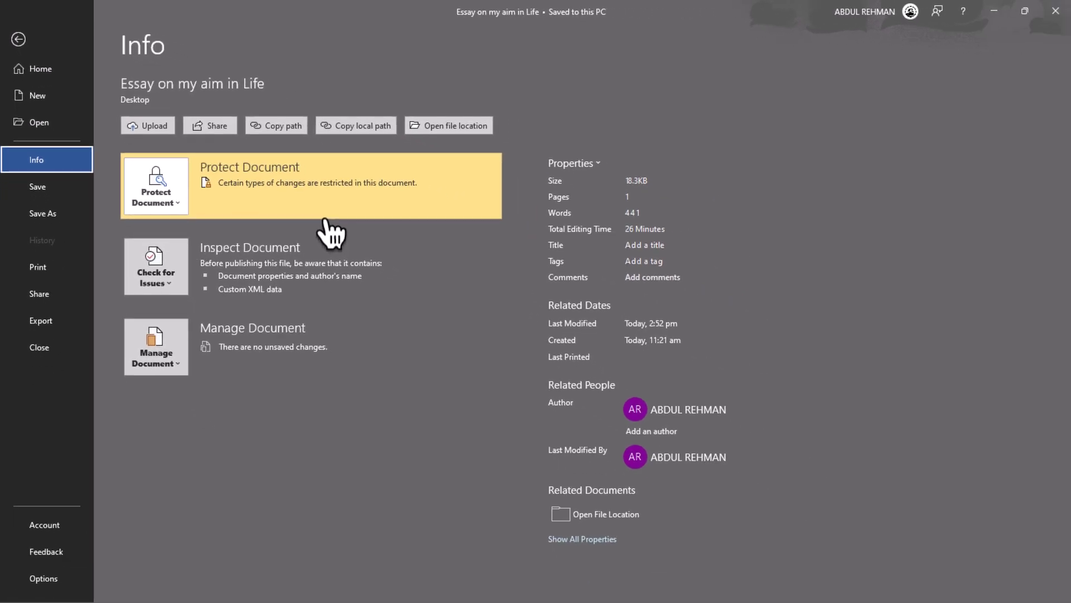
Close the document info and switch to Word's Review tab
key("Escape")
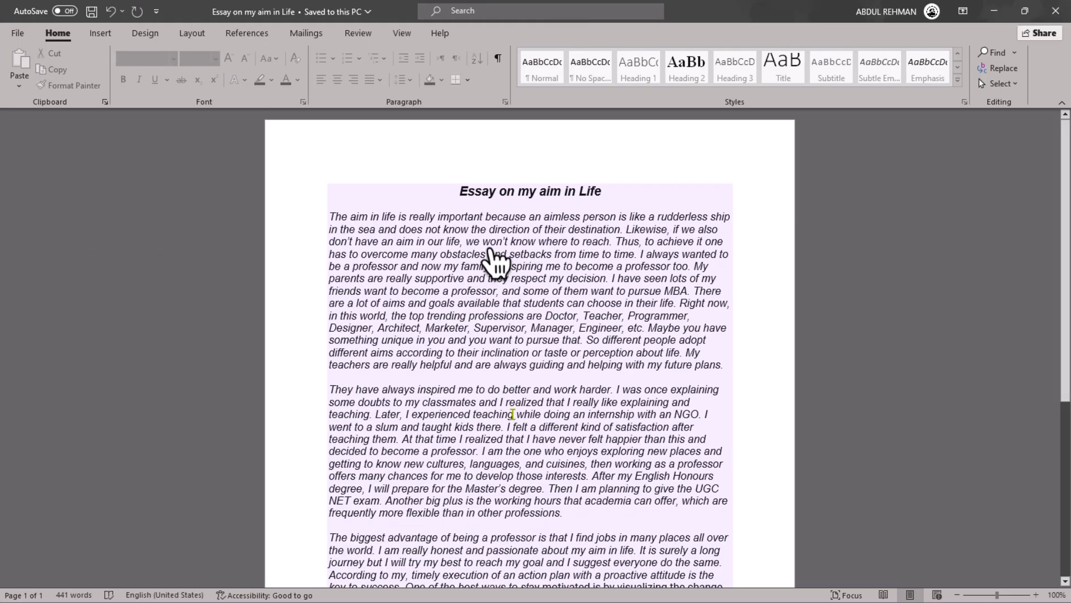
left_click(358, 34)
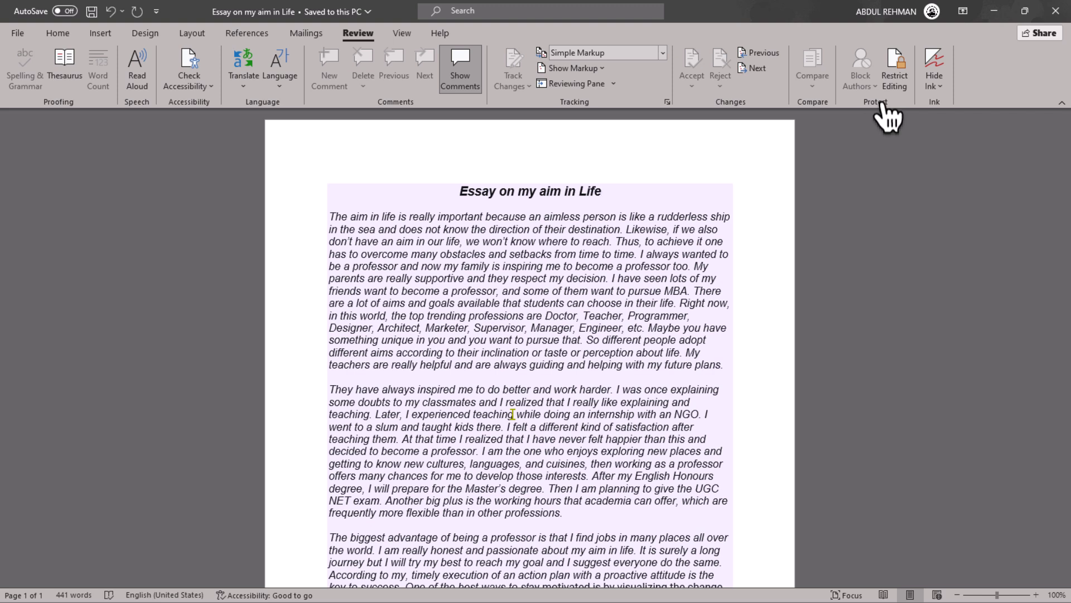
Stop the essay's editing protection by confirming its password in the Unprotect Document dialog
left_click(895, 82)
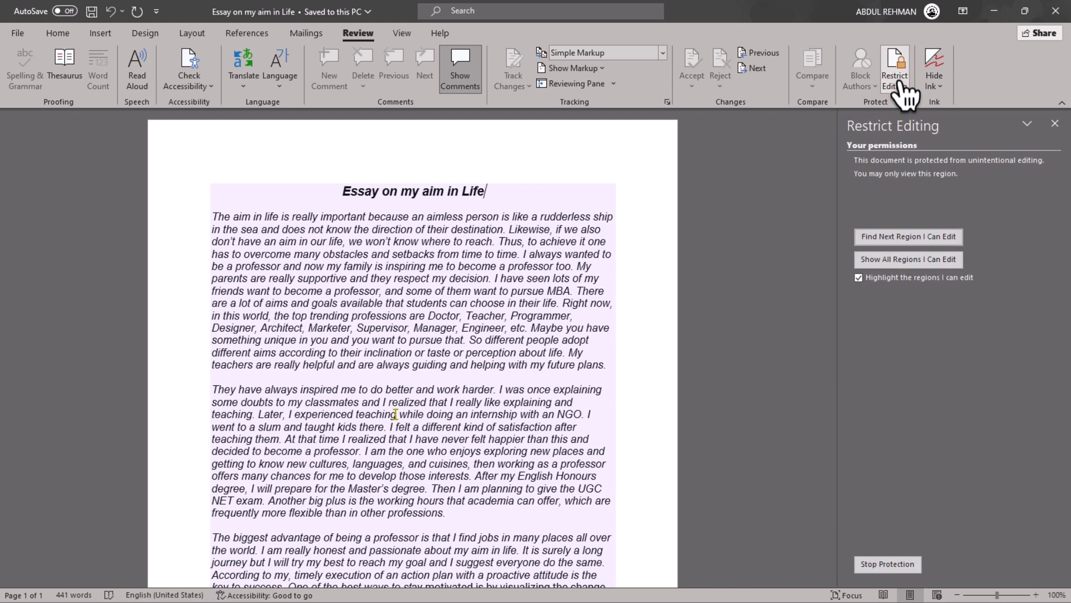
left_click(872, 557)
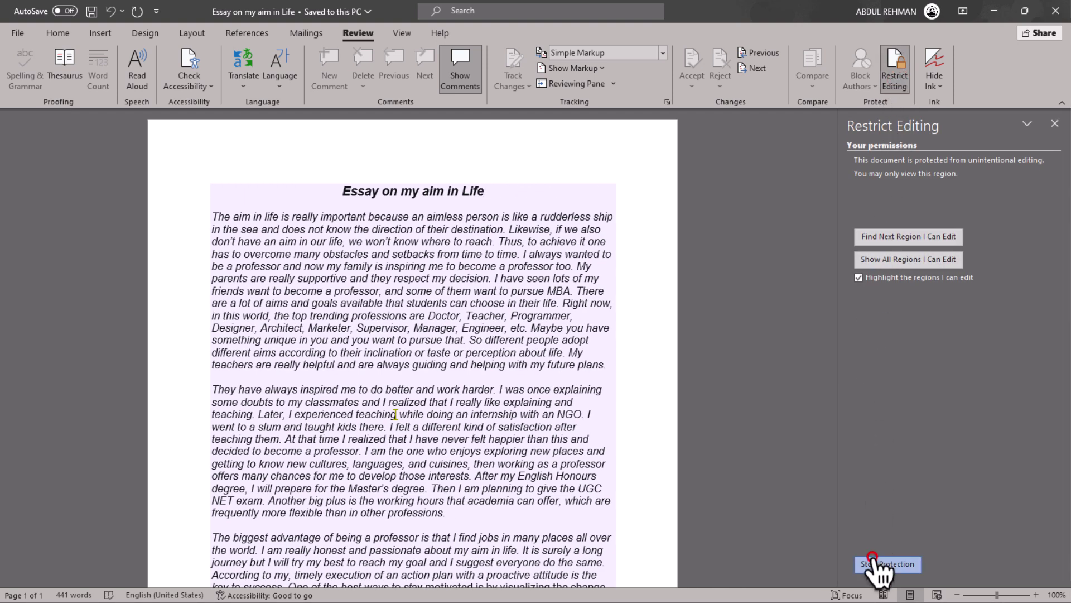
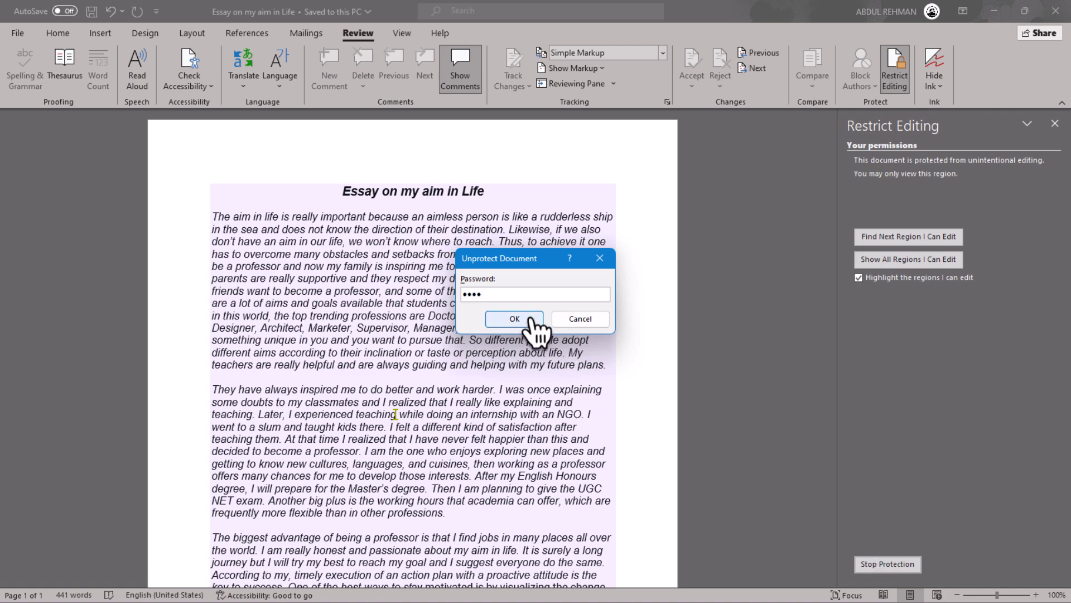
left_click(525, 322)
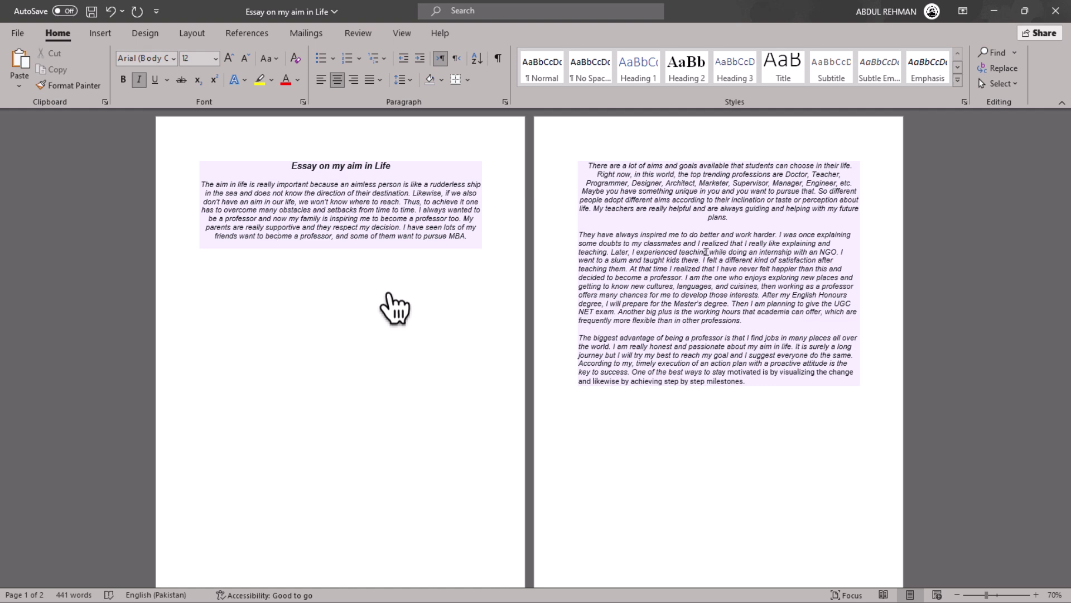
scroll(394, 307, "up", 3)
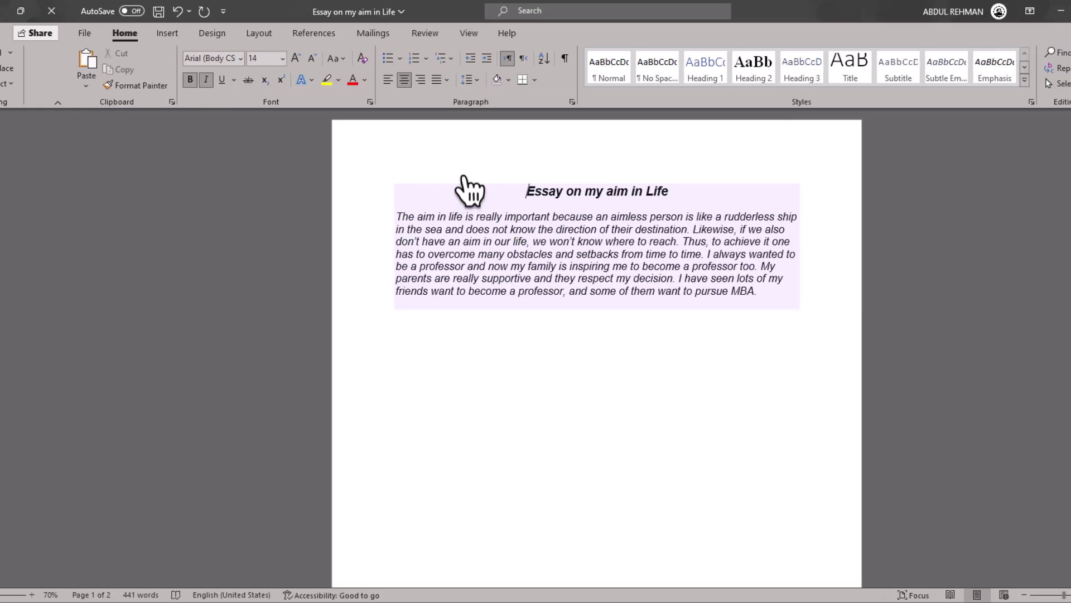
Turn on Show/Hide ¶ with the cursor in the essay title
left_click(435, 192)
left_click(497, 61)
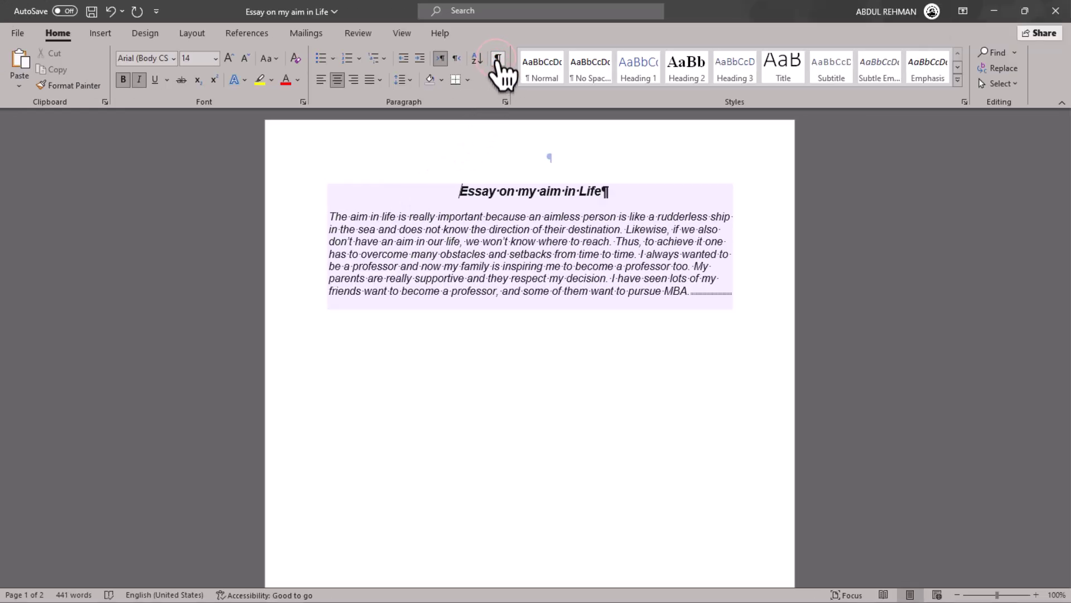
Select and delete the section break following "MBA." so the text joins page 1
left_click(688, 291)
key("shift+End")
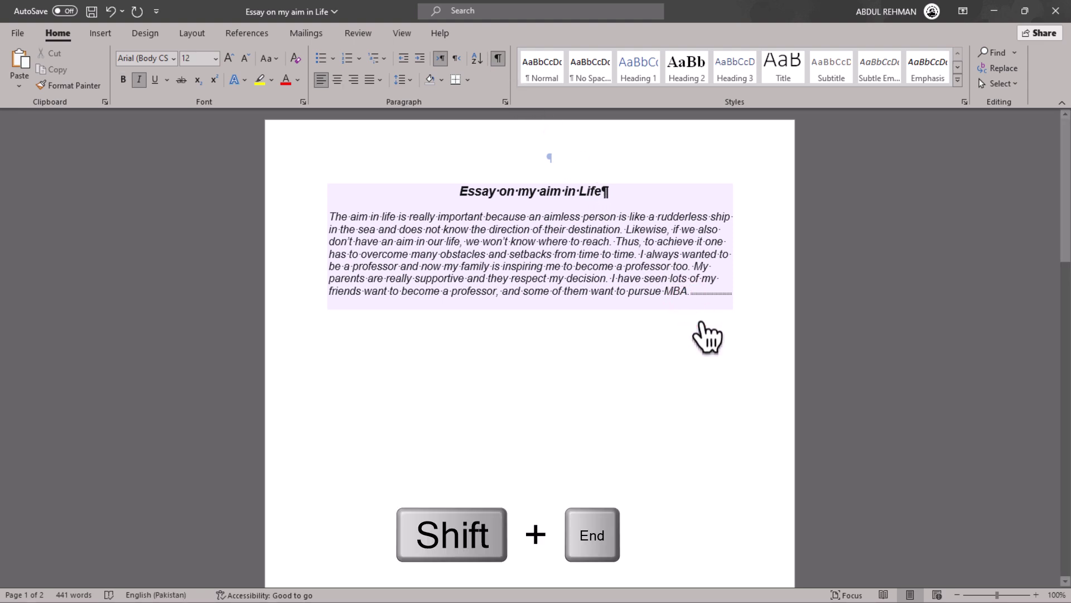
key("shift+End")
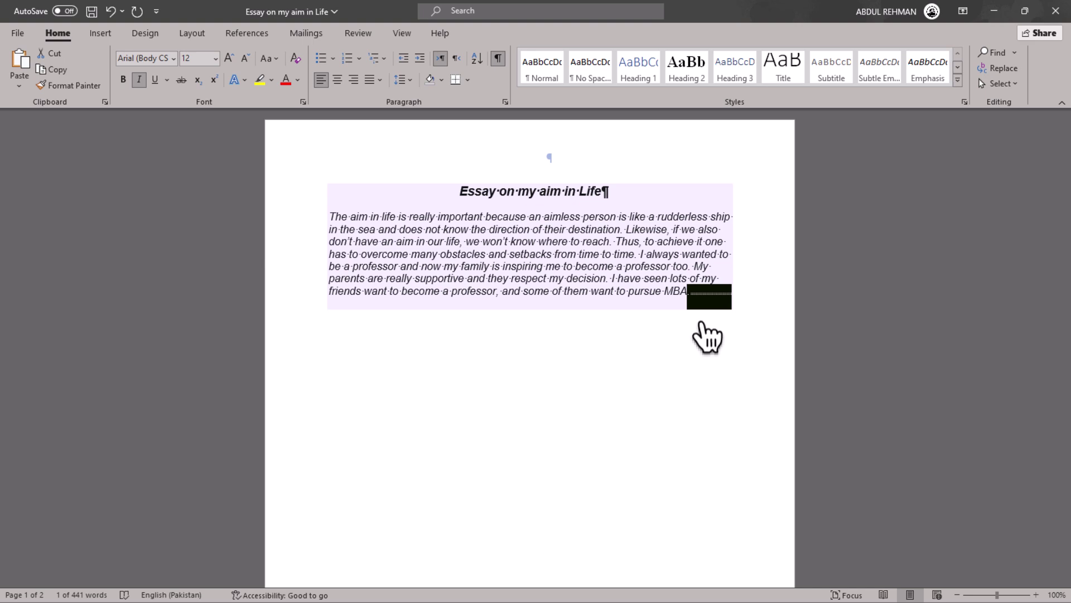
key("Delete")
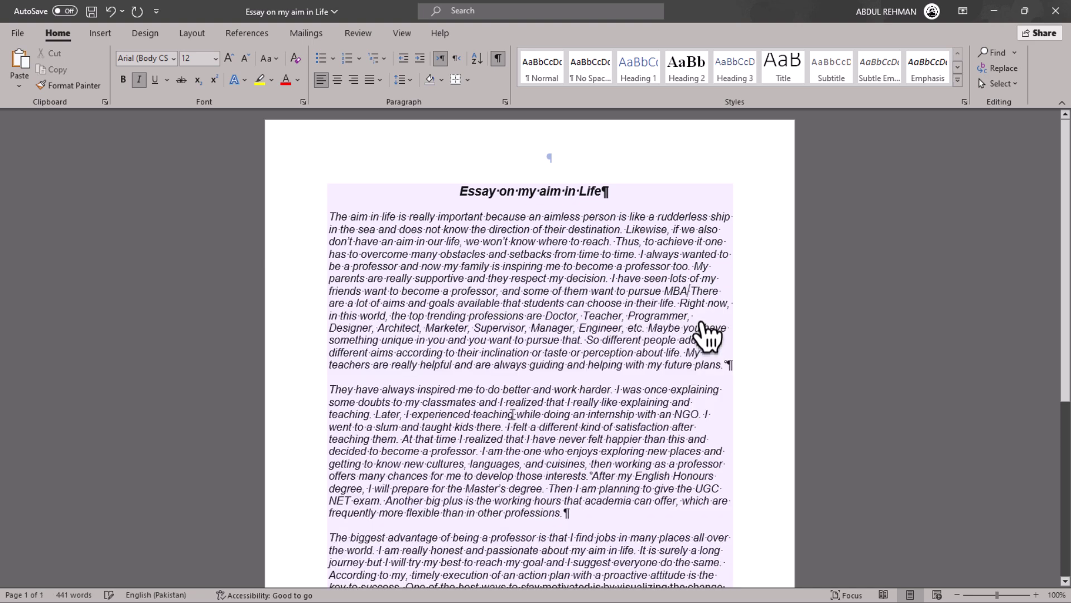